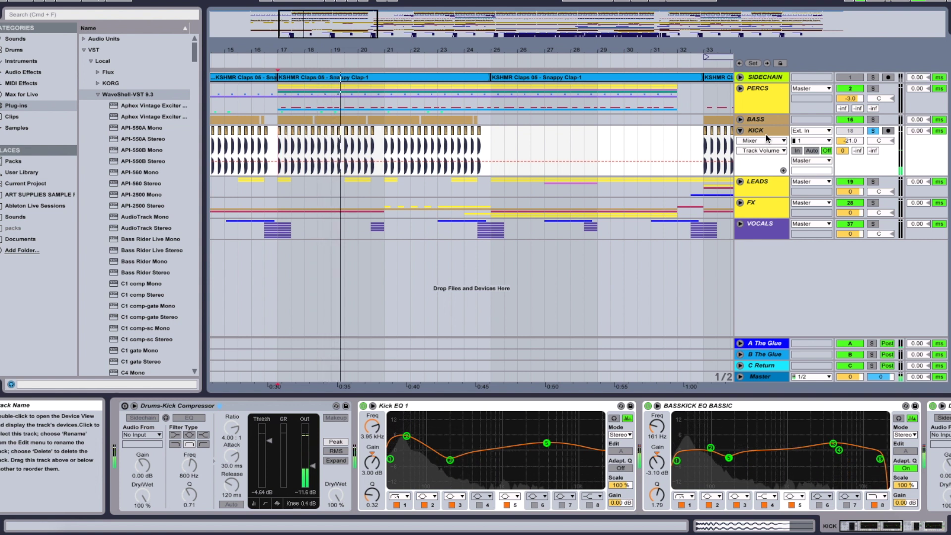
Unfold the BASS group and its SUB track, and examine the sub clips against the kick around bar 17
left_click(741, 120)
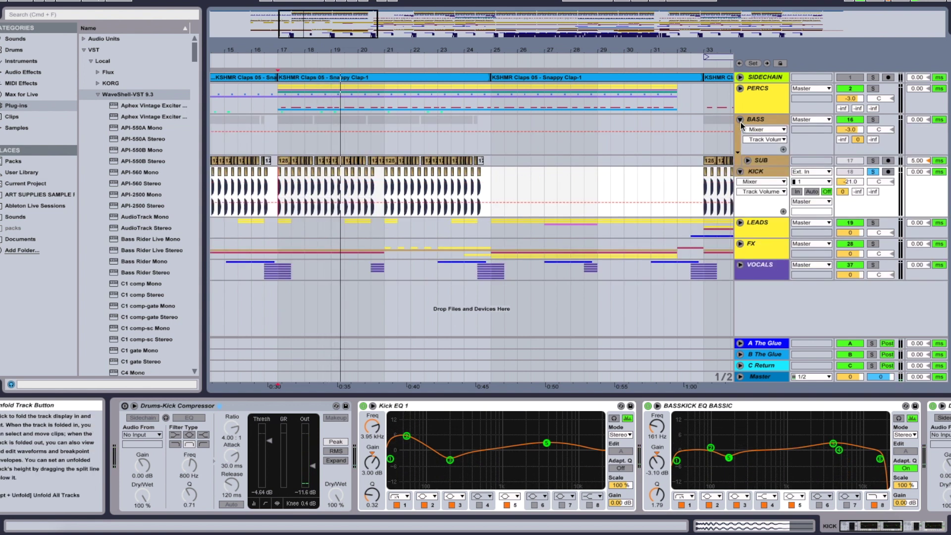
left_click(748, 160)
left_click_drag(279, 50, 274, 69)
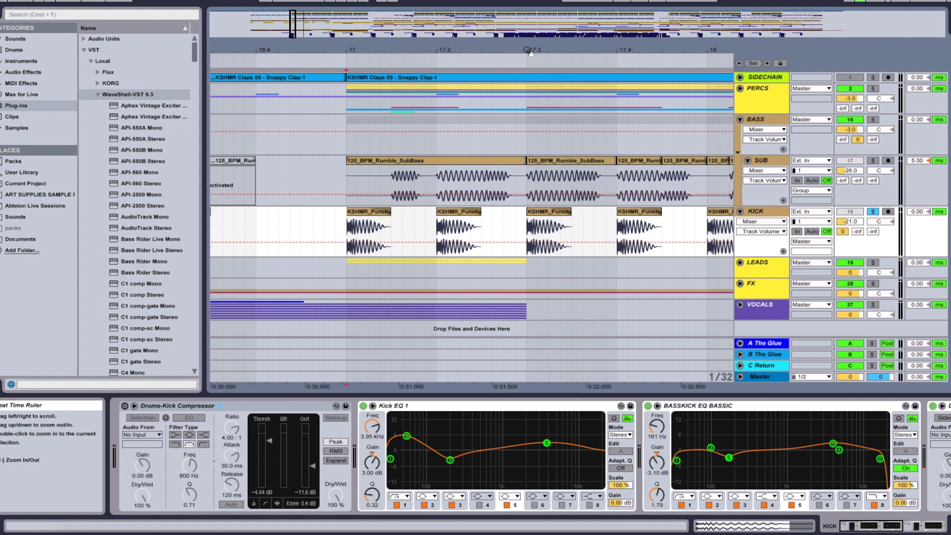
left_click_drag(527, 51, 394, 19)
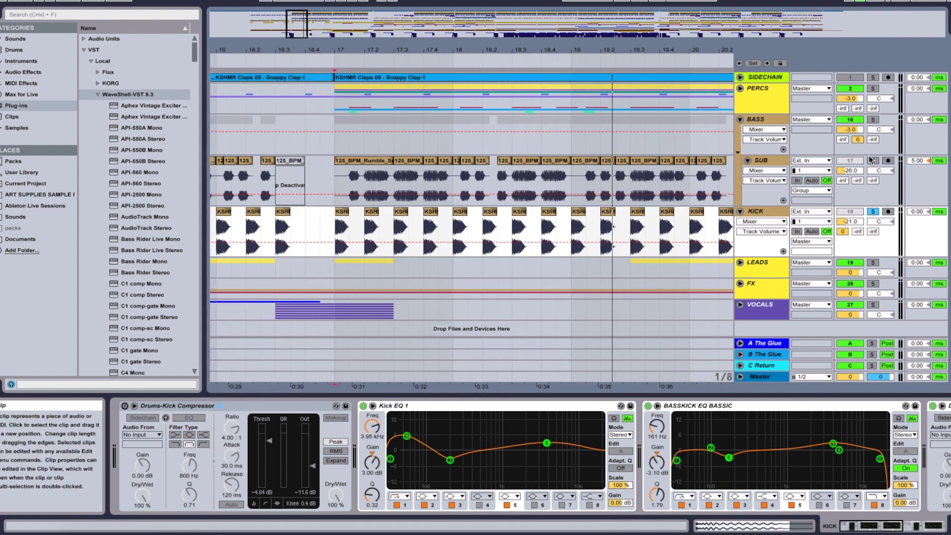
Solo the BASS group, select the SUB track at bar 17, and examine its device chain through to the Auto Filter
left_click(873, 121)
left_click(338, 180)
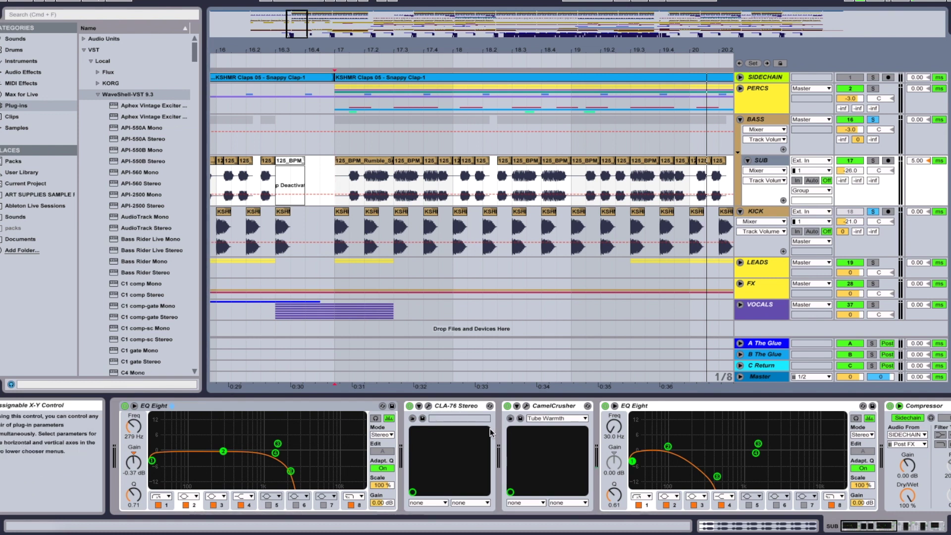
left_click_drag(866, 528, 888, 528)
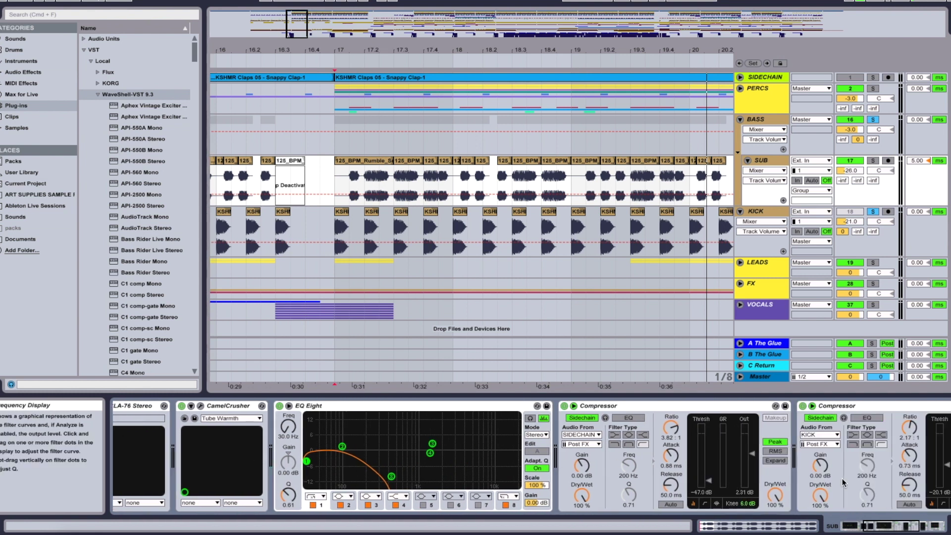
left_click_drag(883, 528, 892, 530)
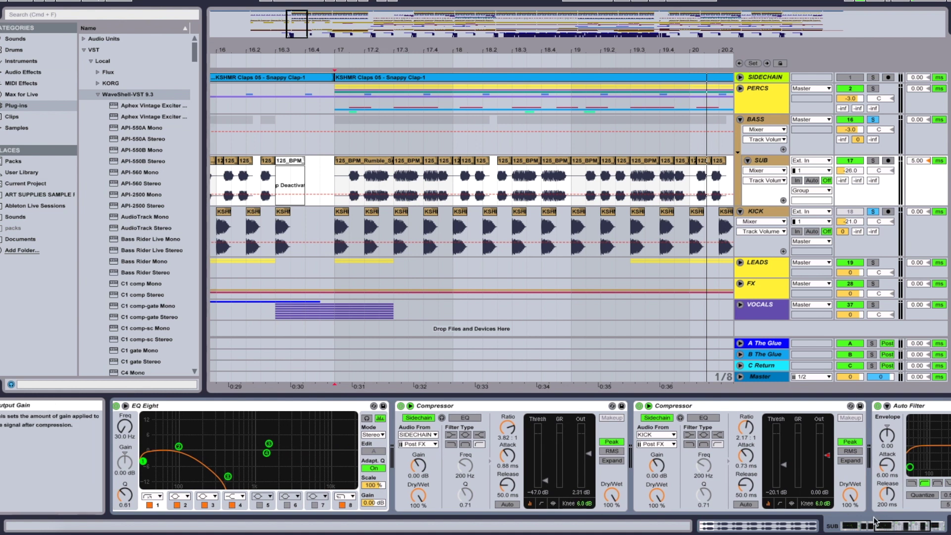
left_click(929, 527)
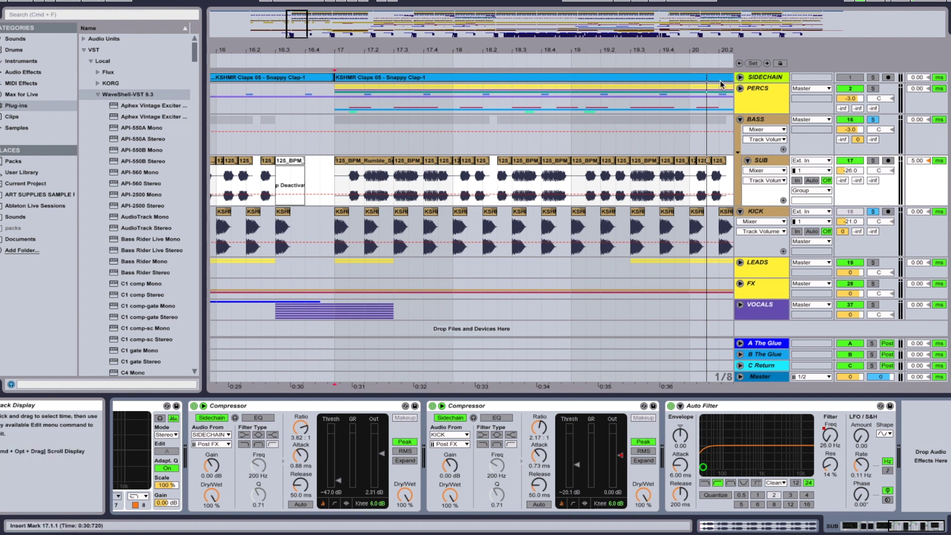
Unfold the SIDECHAIN track and the LEADS group with its fuzz hits track, showing the hits from bar 35
left_click(740, 77)
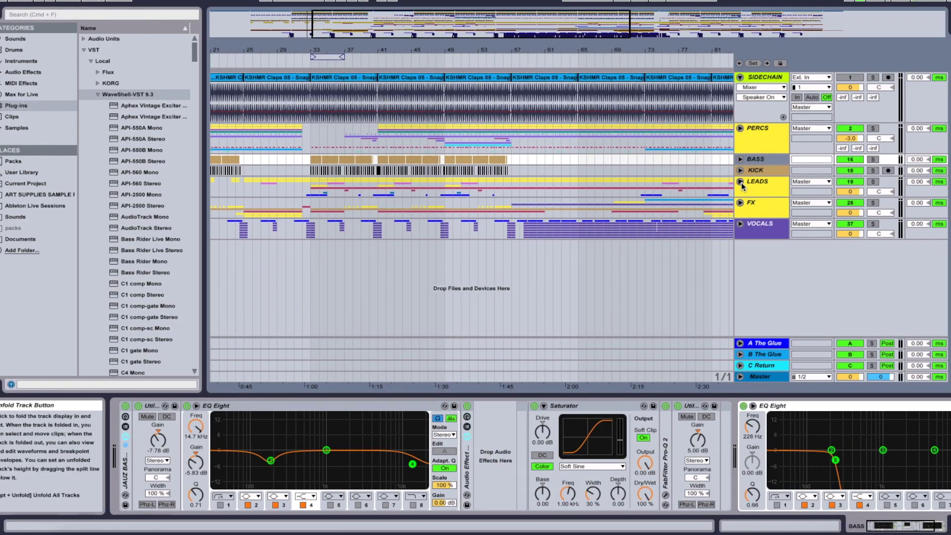
left_click(742, 182)
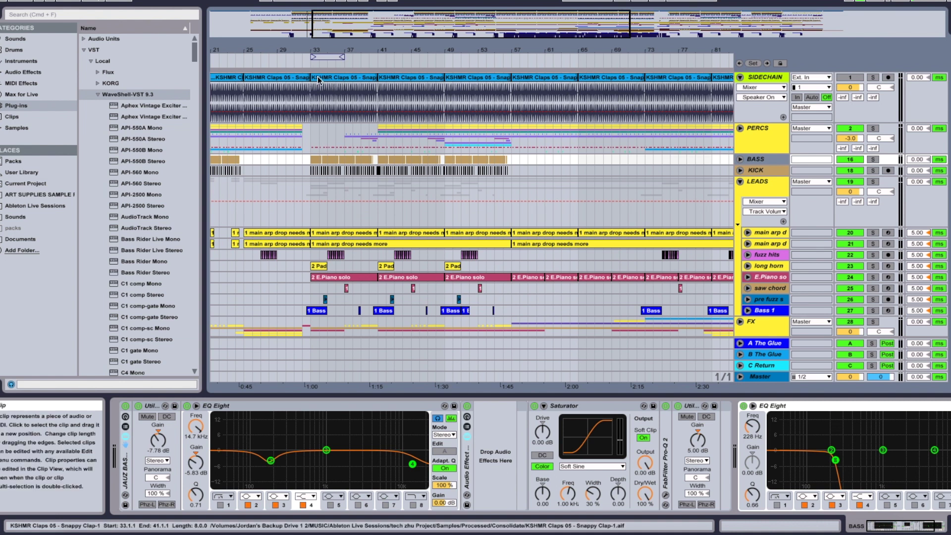
scroll(387, 213, "down", 1)
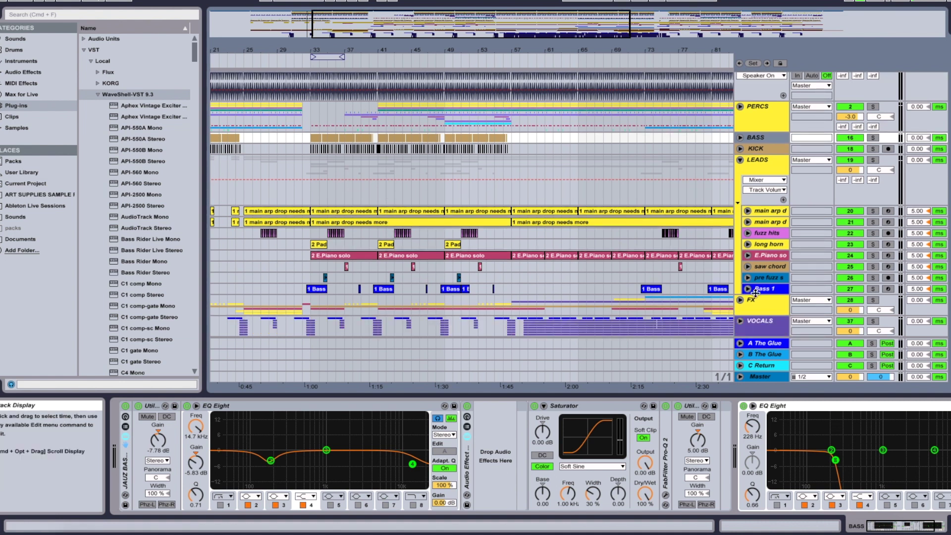
left_click(748, 233)
left_click_drag(337, 48, 482, 38)
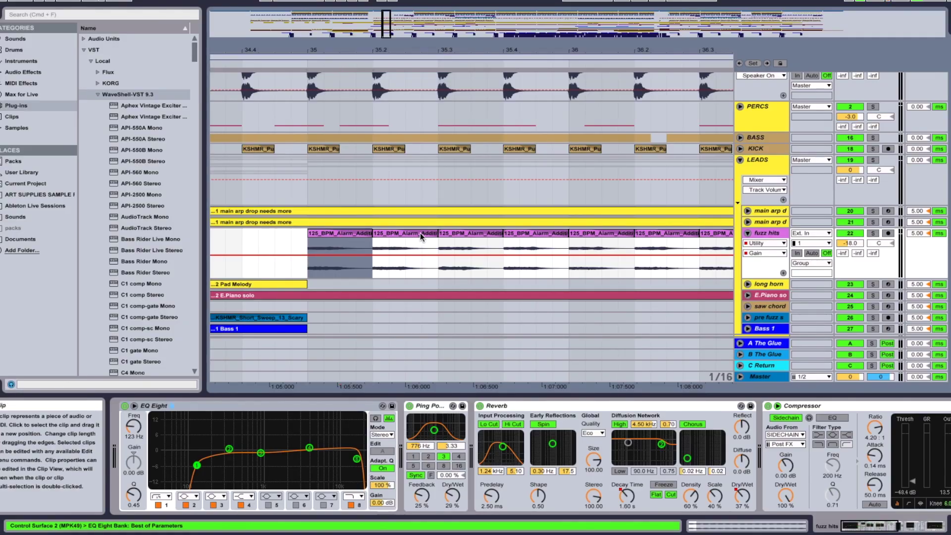
Open the fuzz hits clip at 35.2 to examine its sample settings
double_click(420, 233)
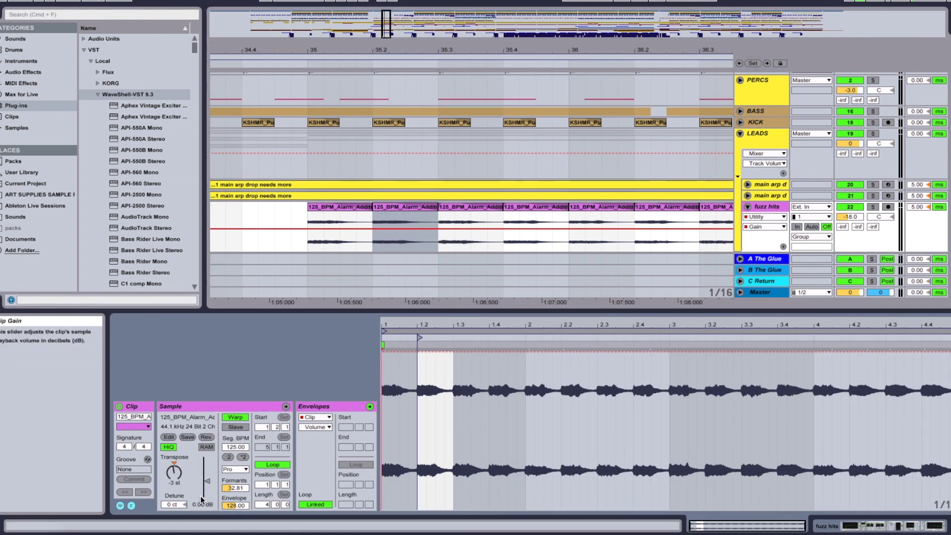
key("minus")
key("minus")
Place the insert marker at bar 35 on the fuzz hits track to play its clips from there
left_click(359, 228)
left_click_drag(391, 45, 369, 242)
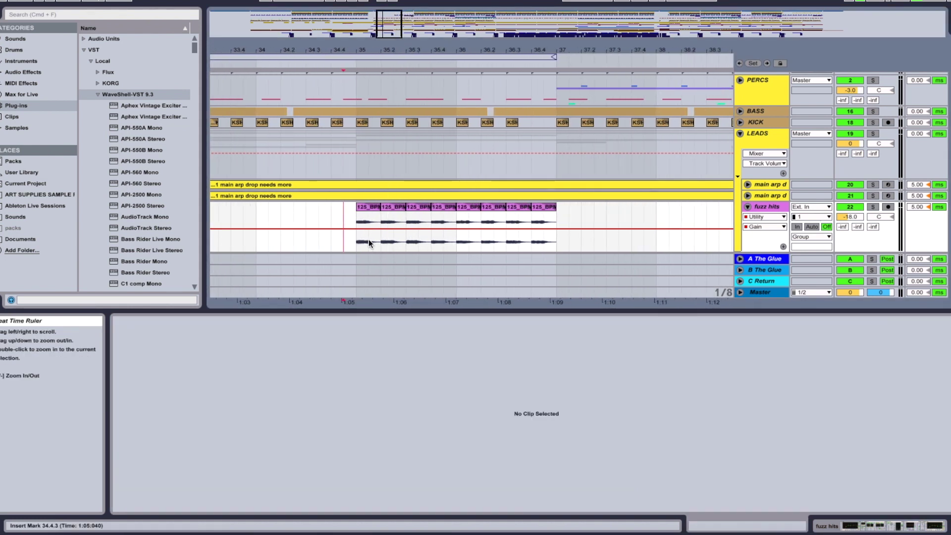
left_click(355, 223)
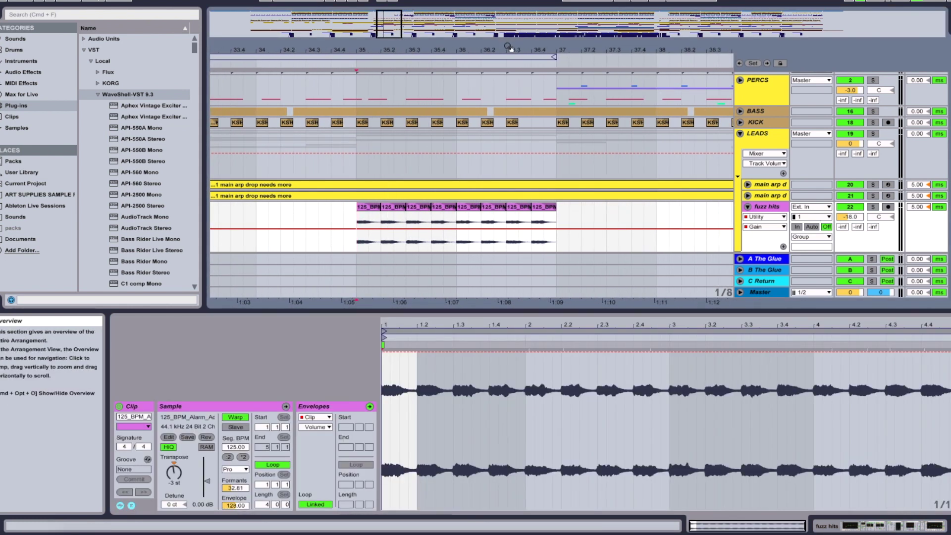
left_click_drag(511, 48, 507, 30)
left_click(375, 221)
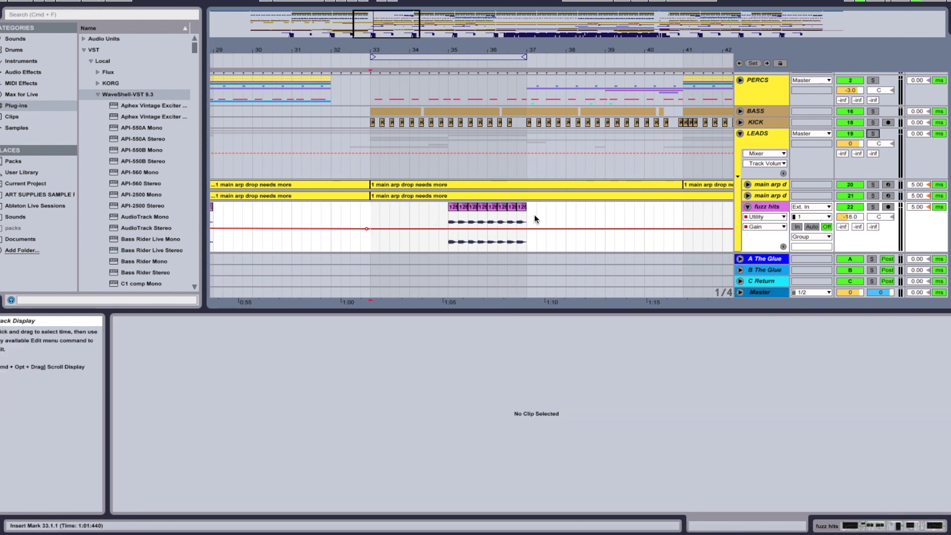
left_click(447, 224)
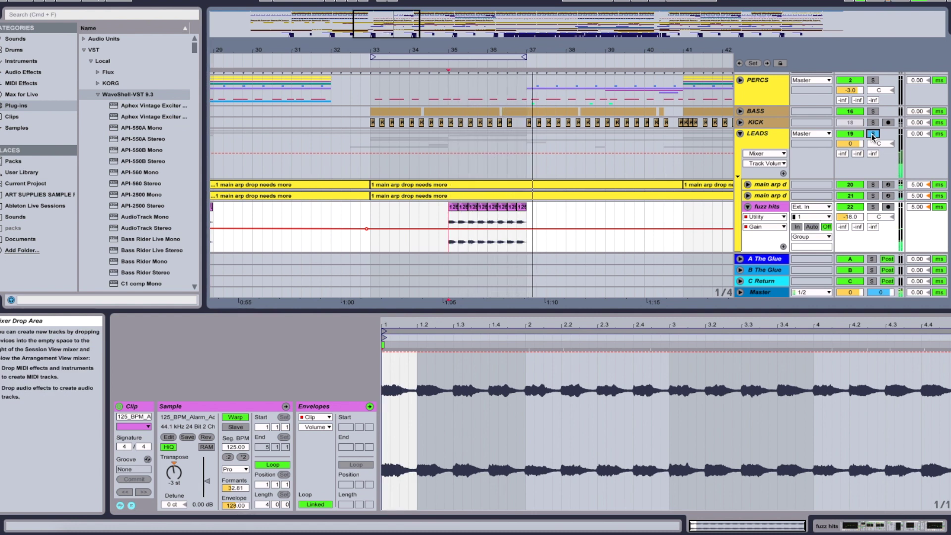
Show the fuzz hits track's devices and examine the whole effect chain
double_click(782, 207)
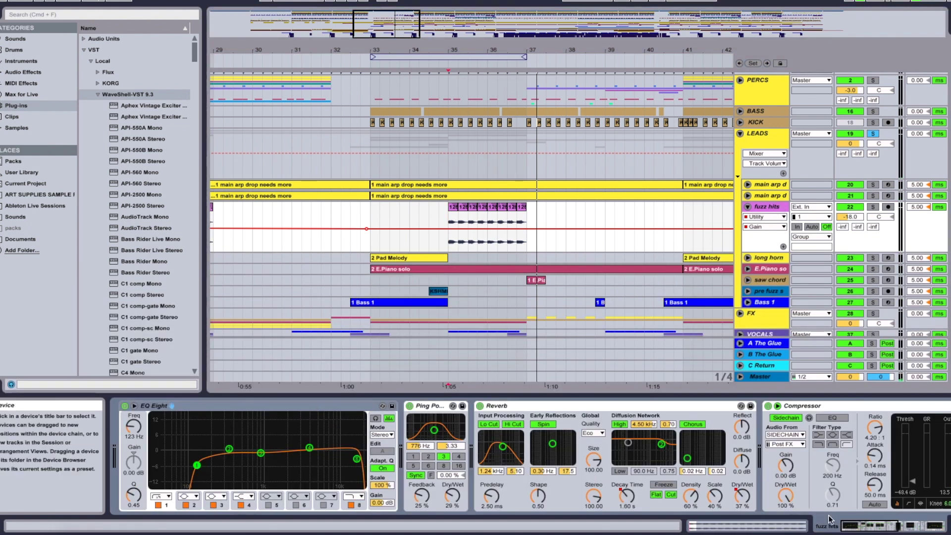
left_click_drag(867, 528, 915, 525)
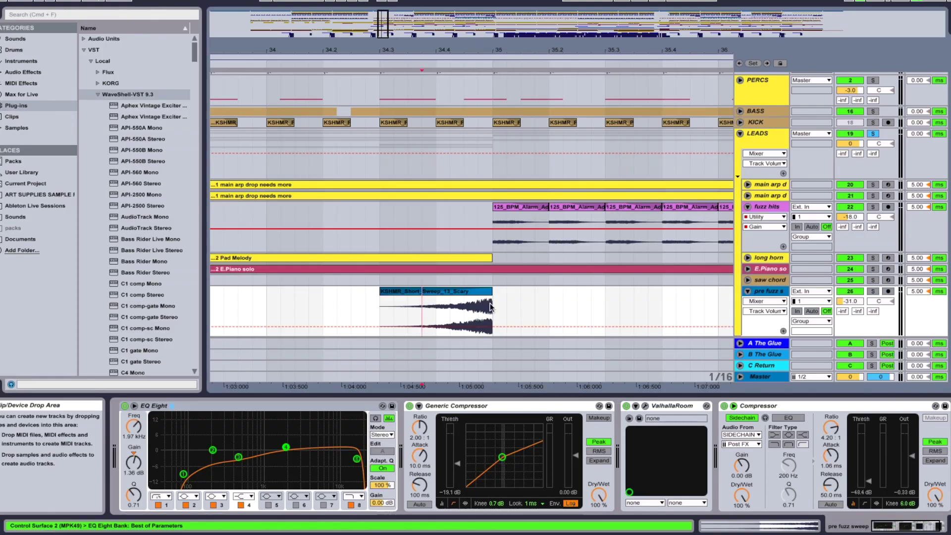
Solo the LEADS group and play it from the pre fuzz sweep clip before bar 35
scroll(491, 302, "down", 4)
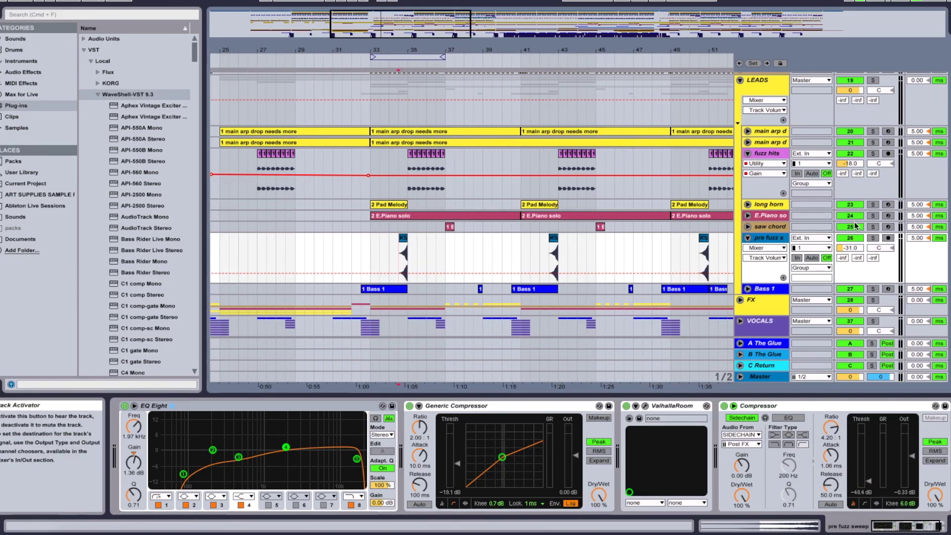
left_click(873, 80)
key("space")
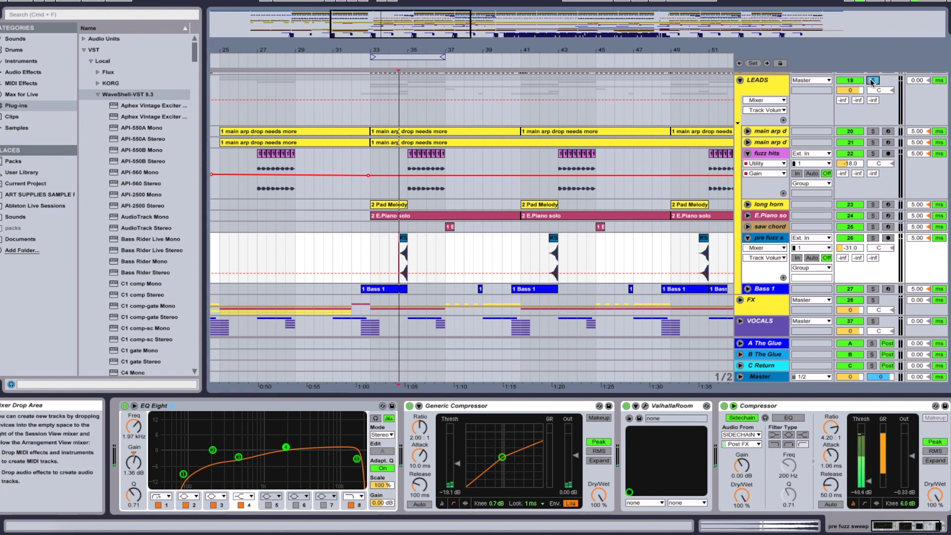
Unfold the Bass 1 track, select its clip ending at bar 35, and solo the track for playback
left_click(748, 289)
left_click(767, 271)
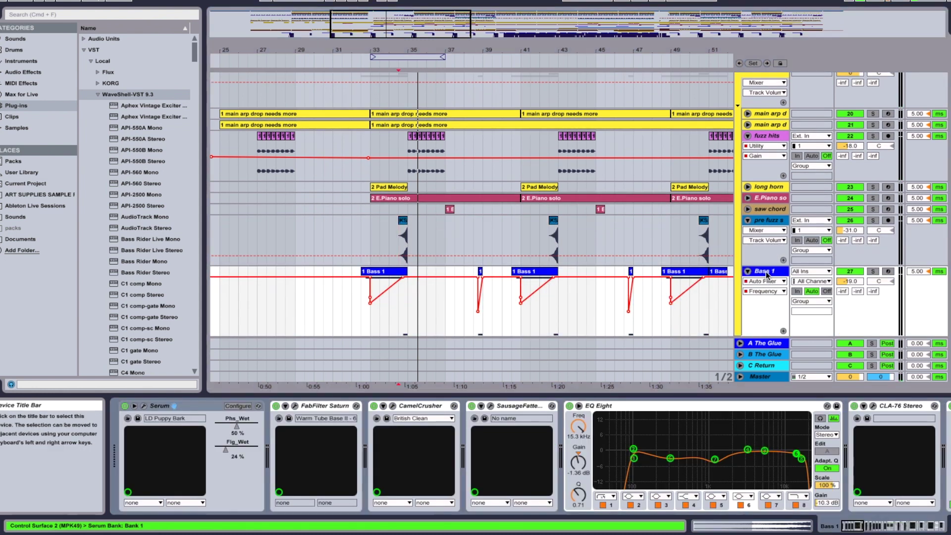
key("plus")
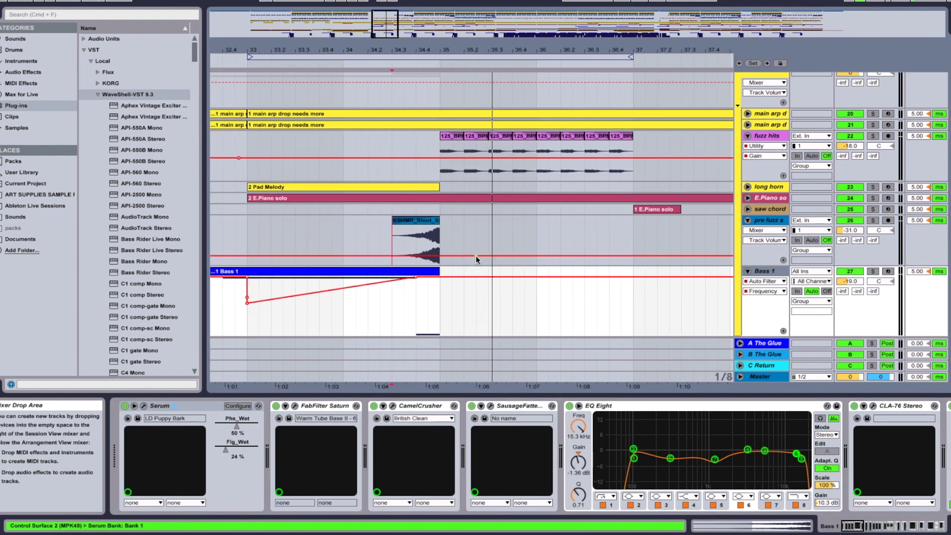
left_click(292, 272)
key("space")
left_click(874, 272)
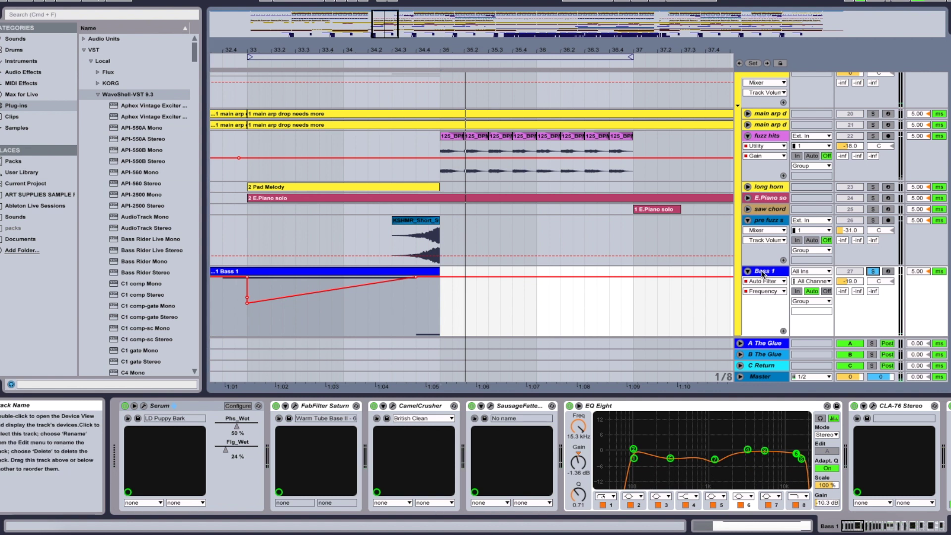
Open the Serum synth on Bass 1 to examine its patch, and arm the track for recording
left_click(144, 407)
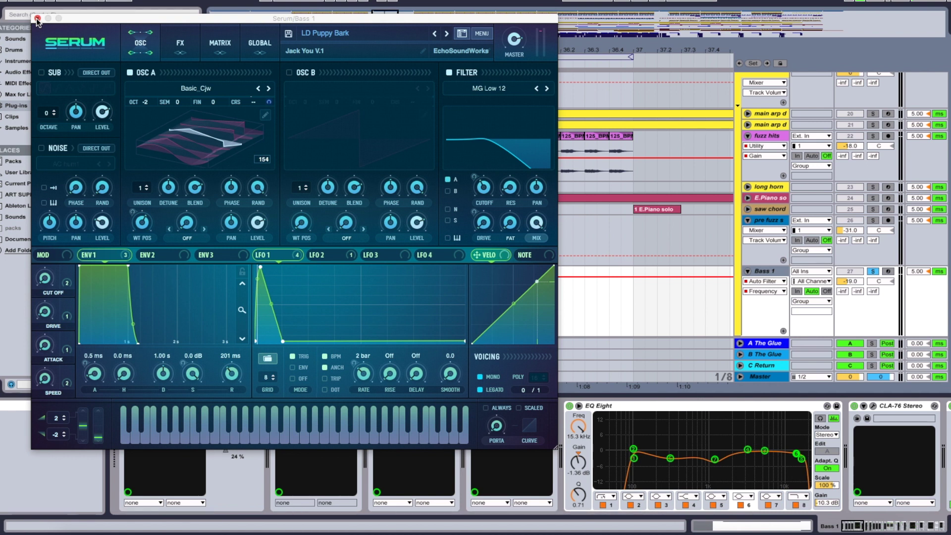
left_click(890, 271)
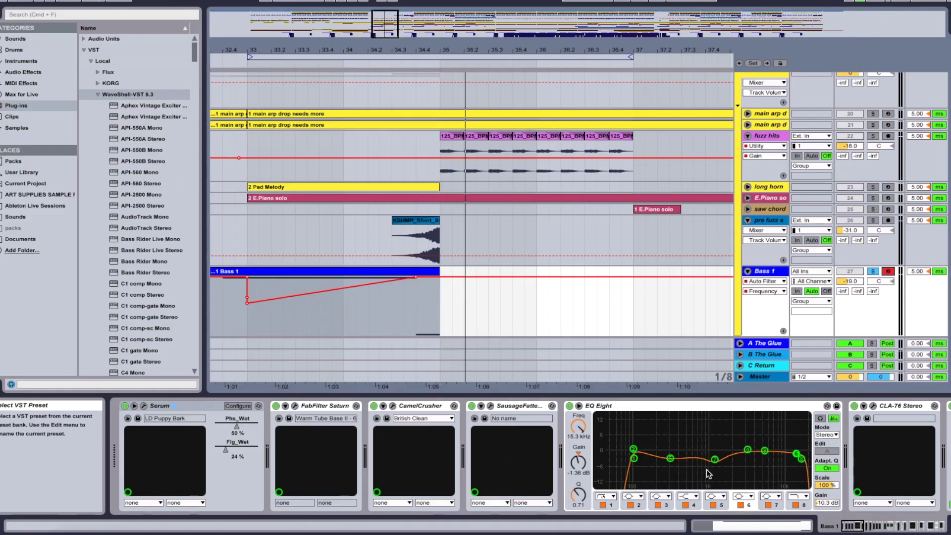
Examine the rest of the Bass 1 effect chain, including the Doubler2 Stereo plug-in, through to the final Auto Filter
left_click_drag(859, 530, 887, 529)
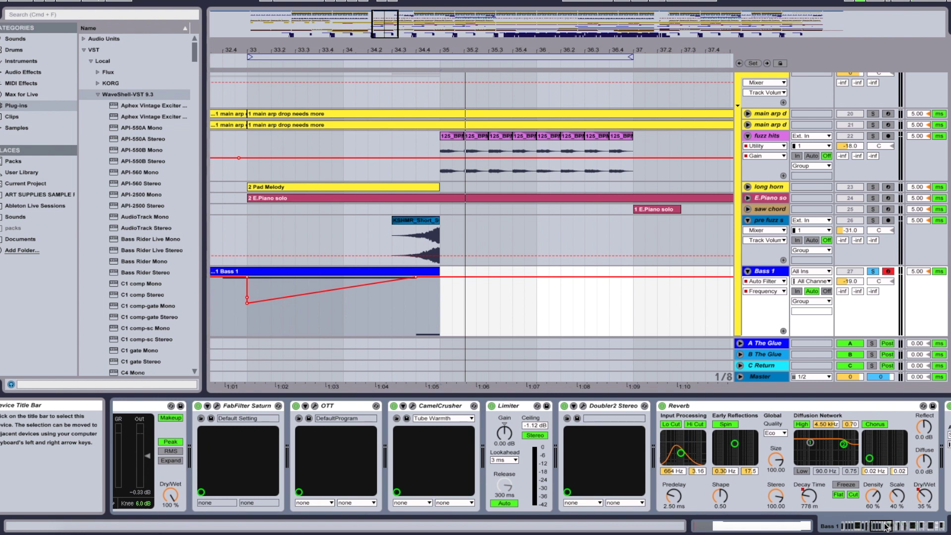
left_click_drag(887, 527, 891, 527)
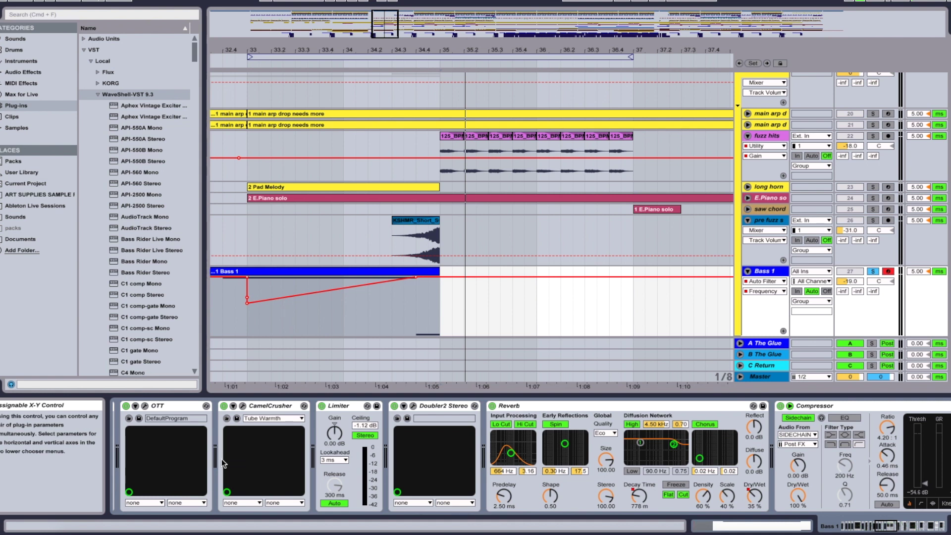
scroll(270, 461, "left", 3)
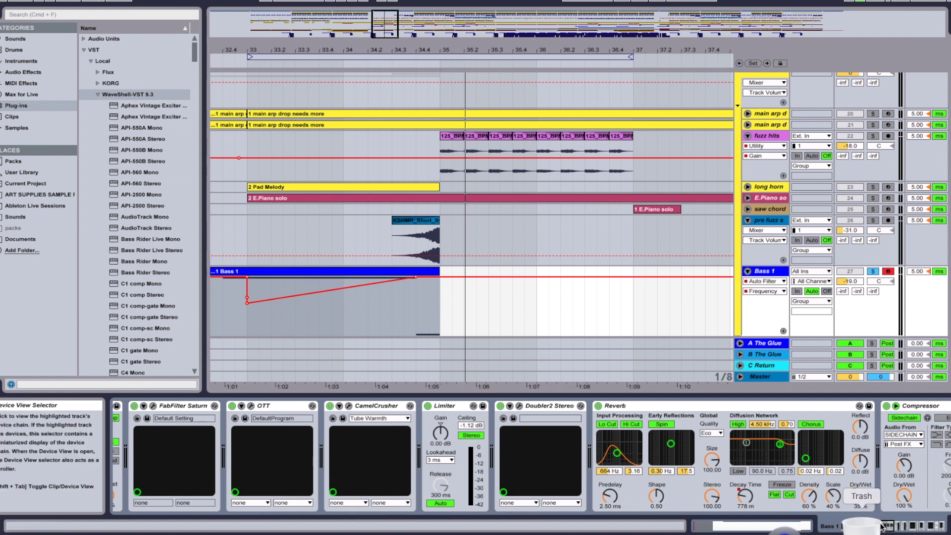
left_click_drag(874, 526, 891, 530)
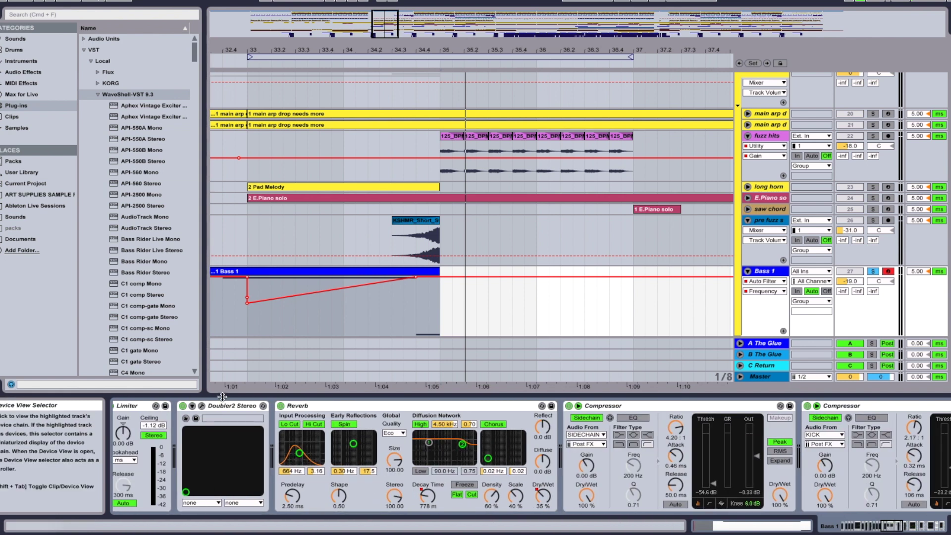
left_click(186, 419)
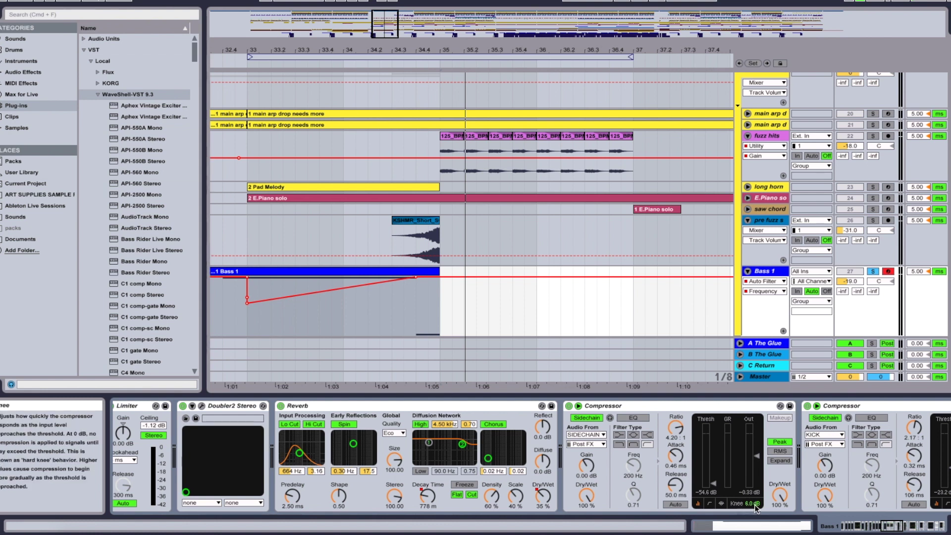
left_click_drag(889, 531, 934, 530)
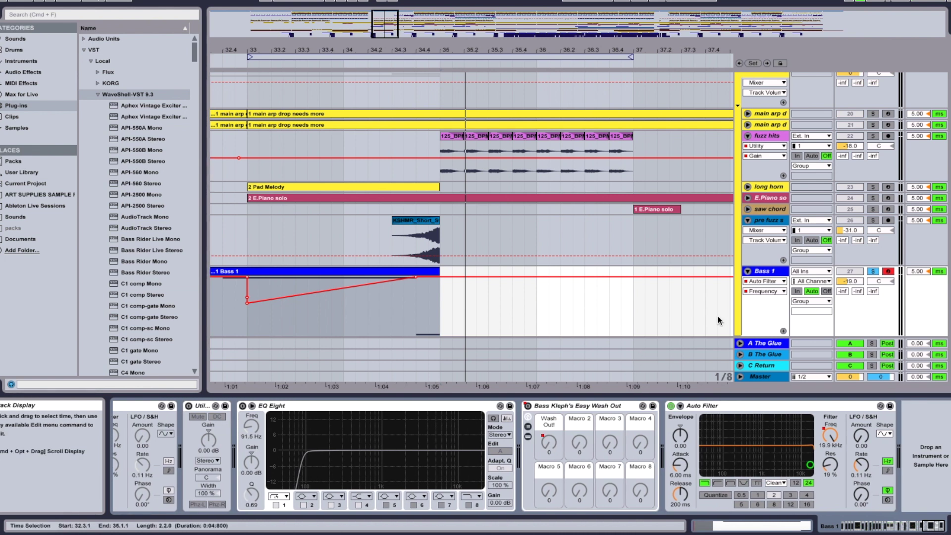
Fold the Bass 1 track and display the Reverb decay time automation on the fuzz hits track
left_click(749, 271)
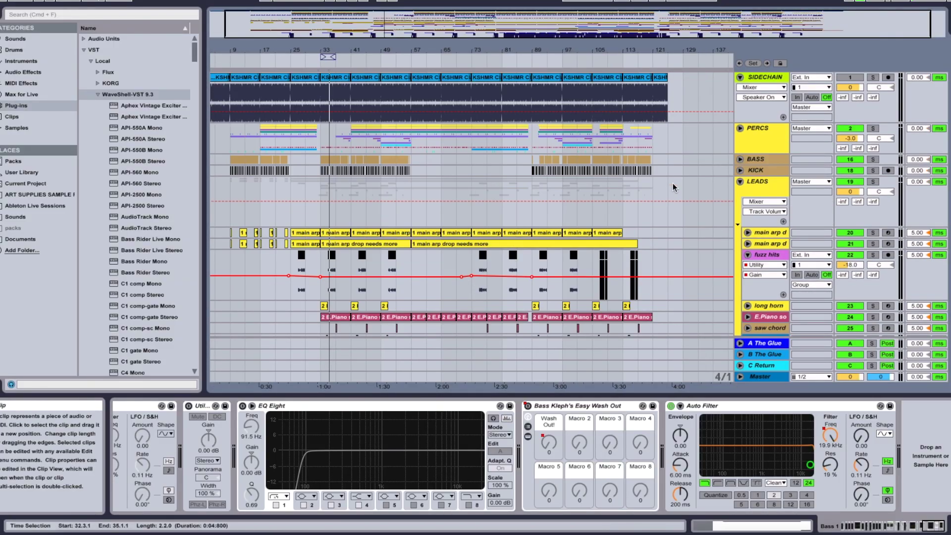
key("Left")
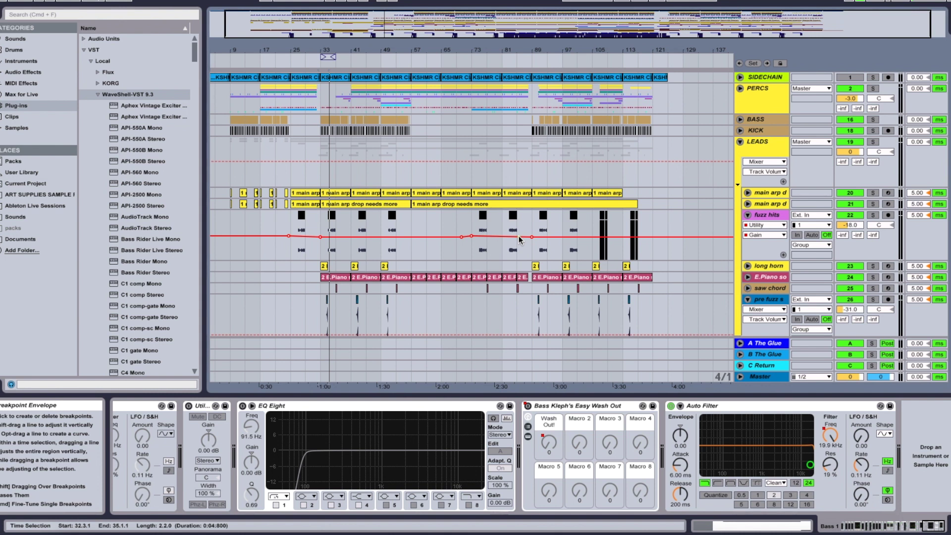
left_click(767, 225)
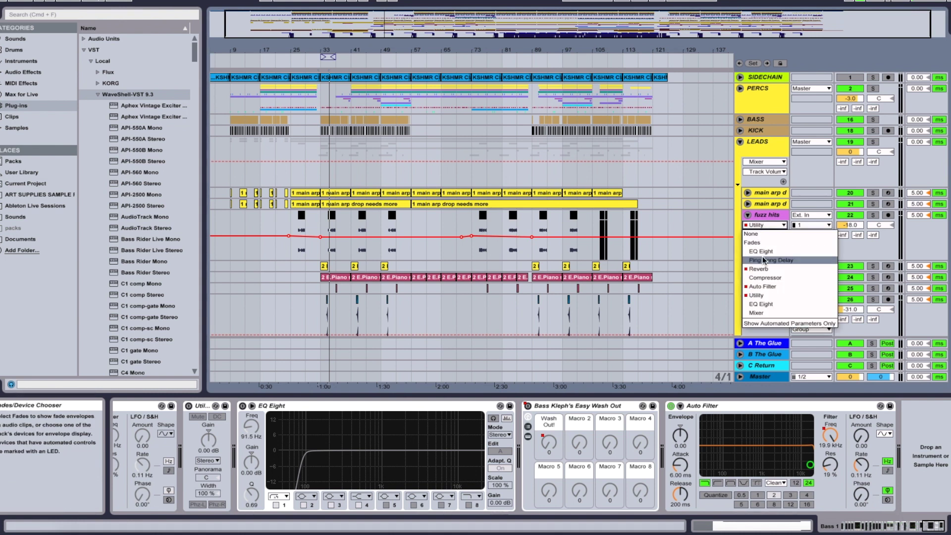
left_click(758, 268)
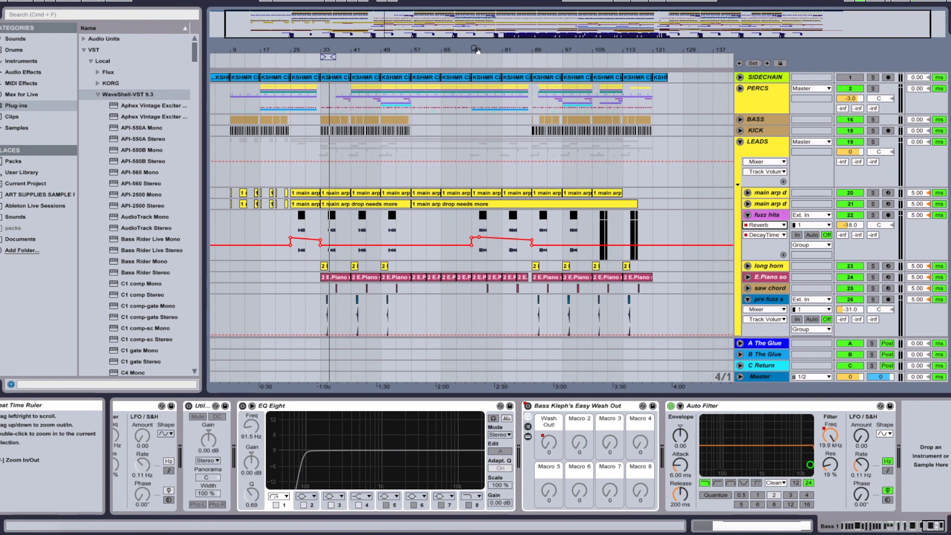
Solo the fuzz hits track, play it from bar 27, and examine its effect chain through to the final EQ Eight
left_click_drag(475, 50, 325, 219)
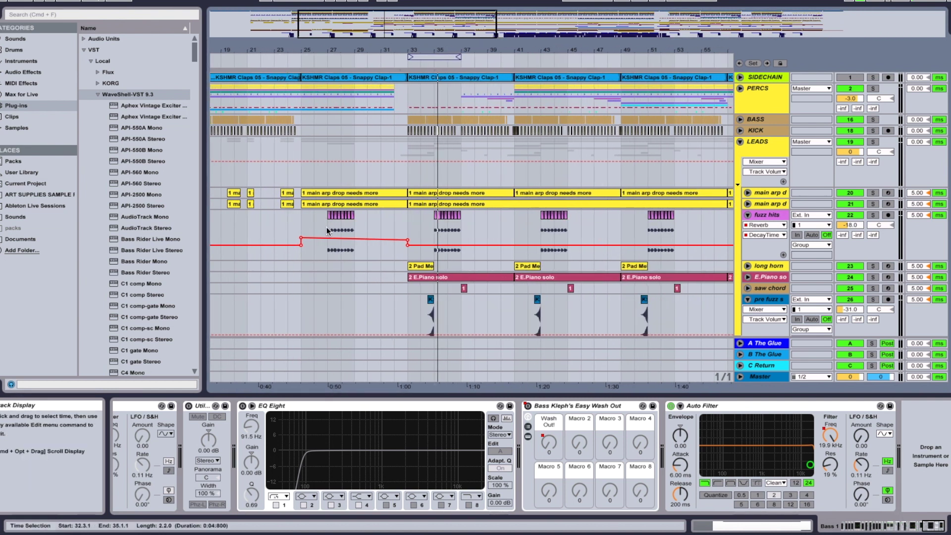
left_click(327, 230)
key("space")
left_click(873, 215)
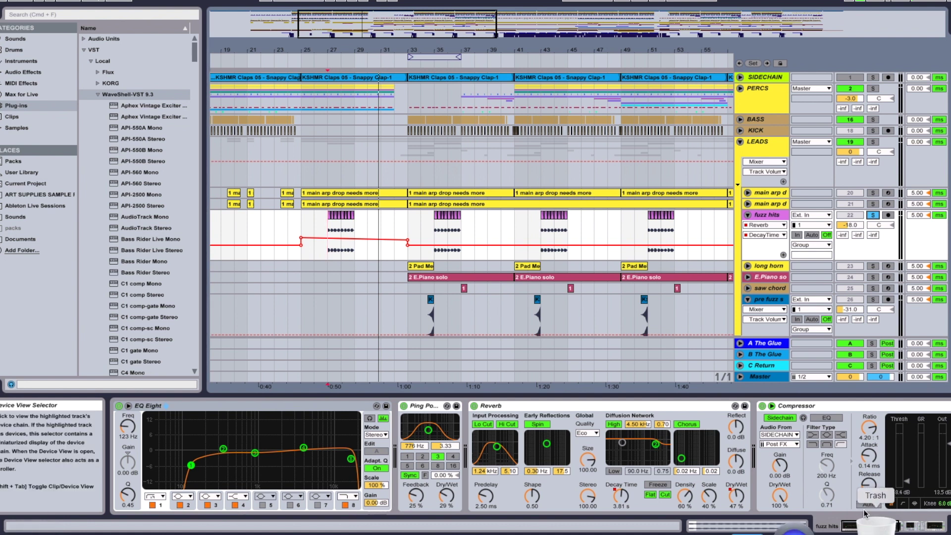
left_click_drag(861, 526, 909, 522)
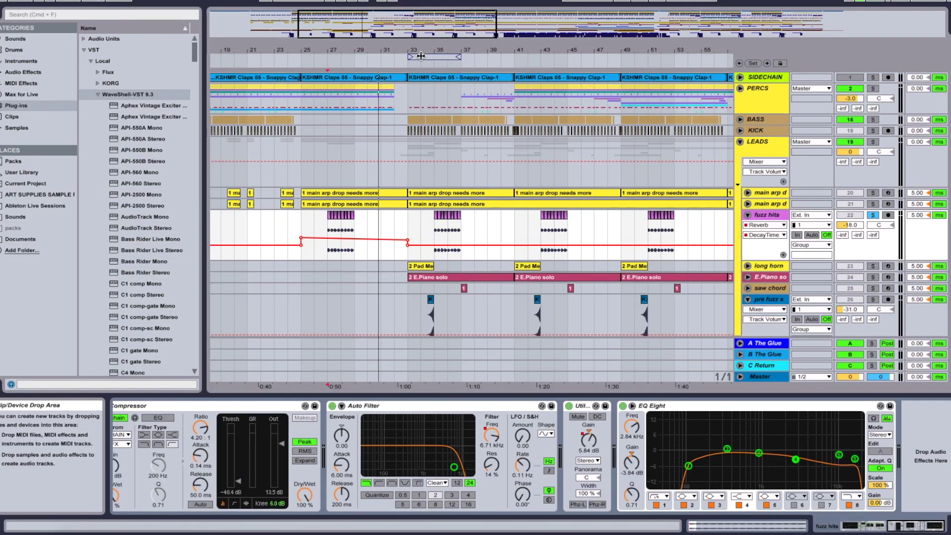
Fold the fuzz hits track and unfold both main arp tracks, widening the track headers to show more of their names
key("minus")
key("minus")
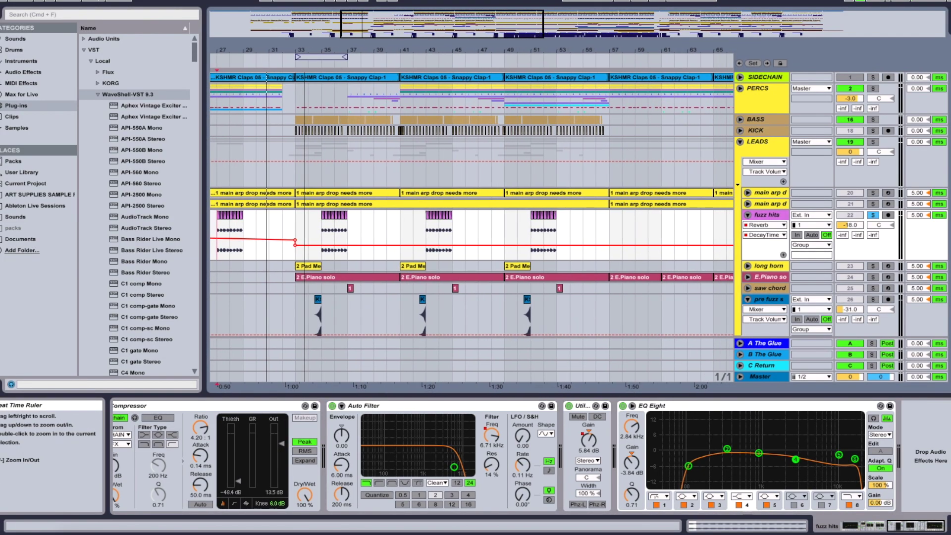
left_click(747, 215)
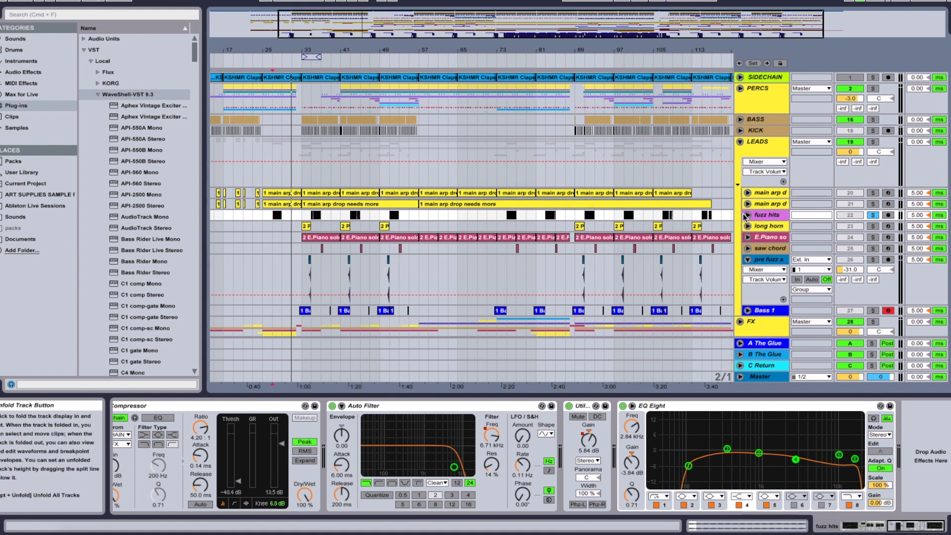
left_click(748, 192)
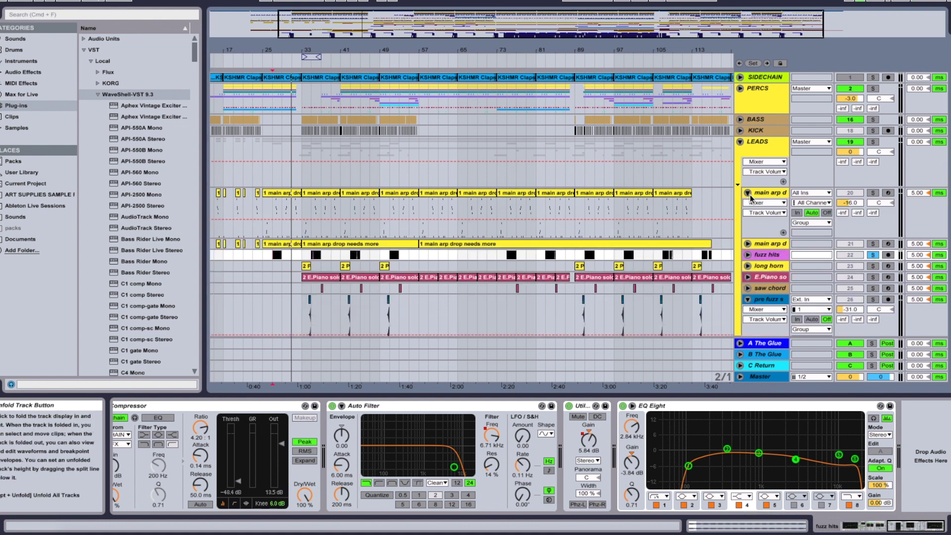
left_click(747, 243)
left_click(773, 243)
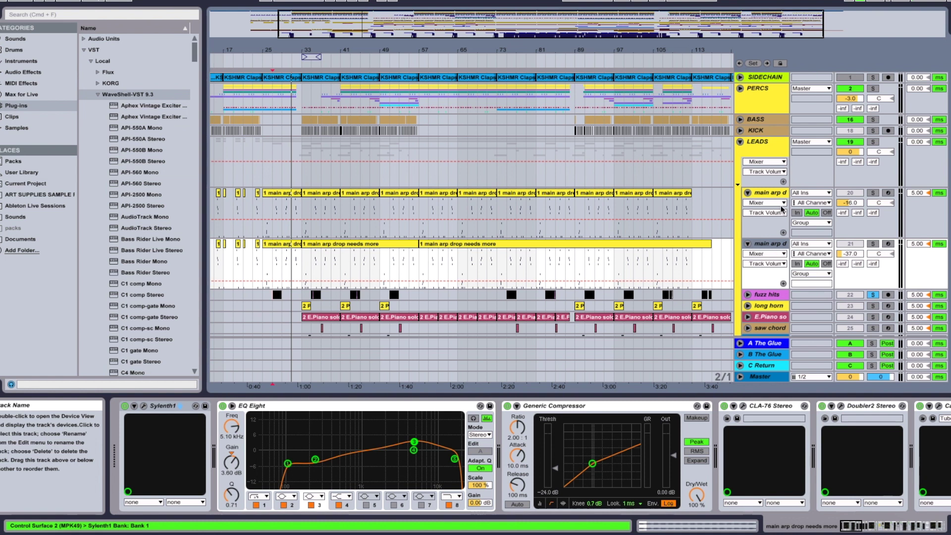
mouse_move(735, 180)
left_mouse_down()
mouse_move(662, 187)
mouse_move(726, 184)
left_mouse_up()
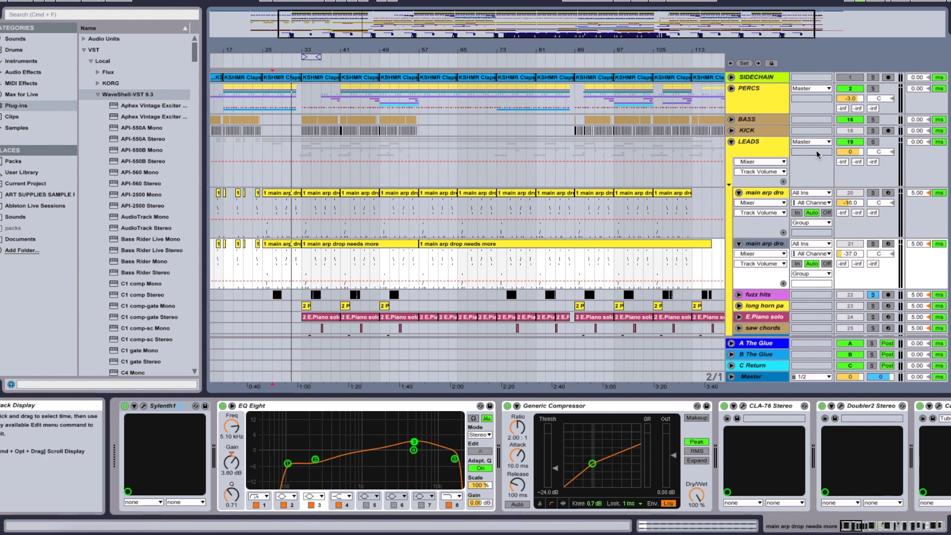
Solo the first main arp track, play it from bar 33, and compare it with the second main arp track
left_click(777, 198)
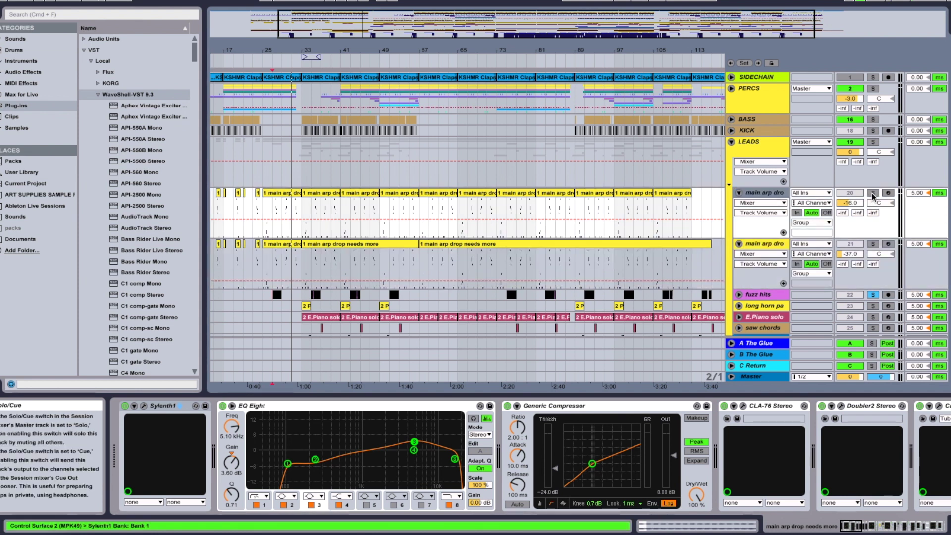
left_click(302, 214)
key("space")
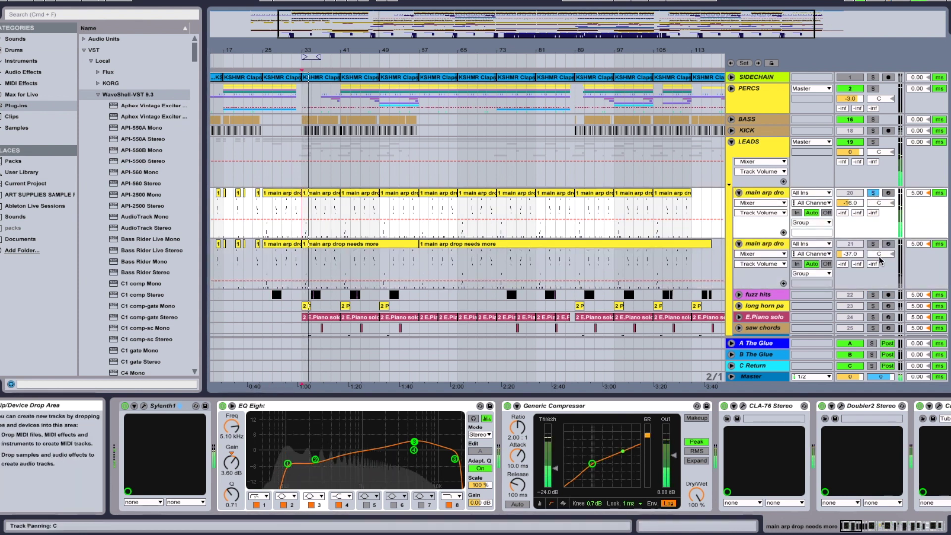
left_click(873, 244)
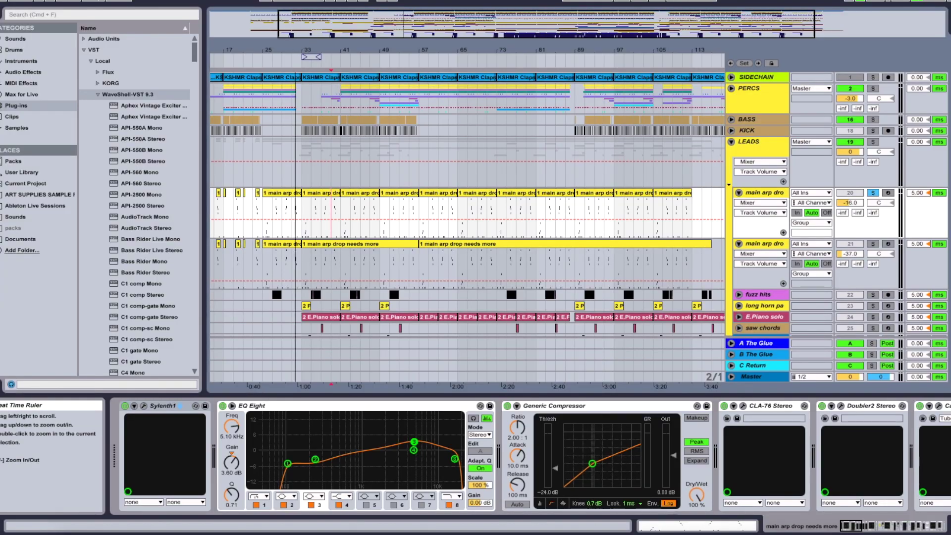
Examine the first main arp track's clip starting at bar 33 and its Sylenth1 patch, closing the synth window after viewing
key("z")
double_click(427, 189)
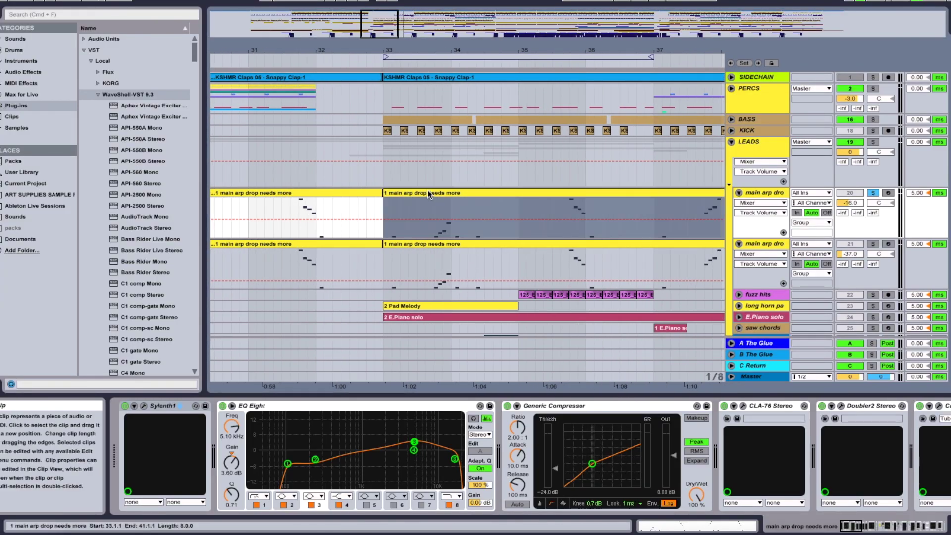
left_click(340, 323)
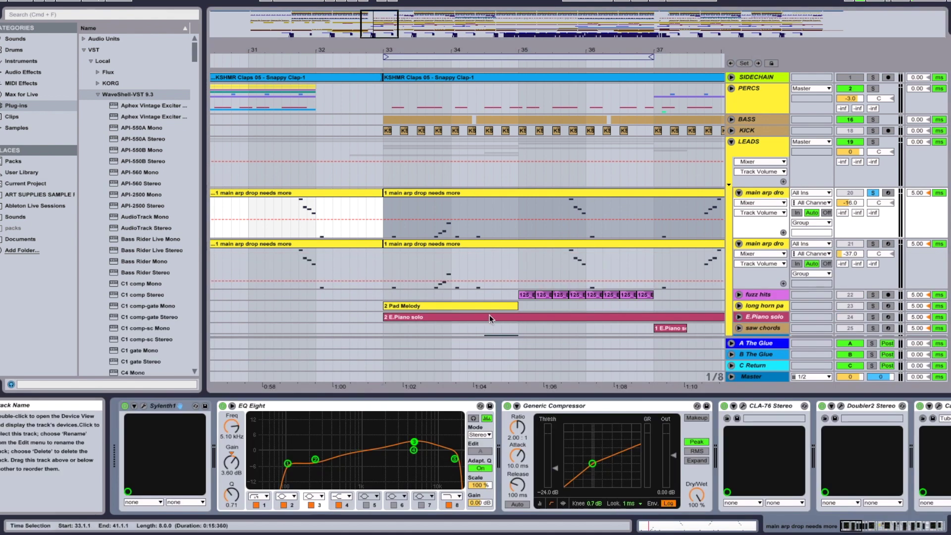
left_click(144, 406)
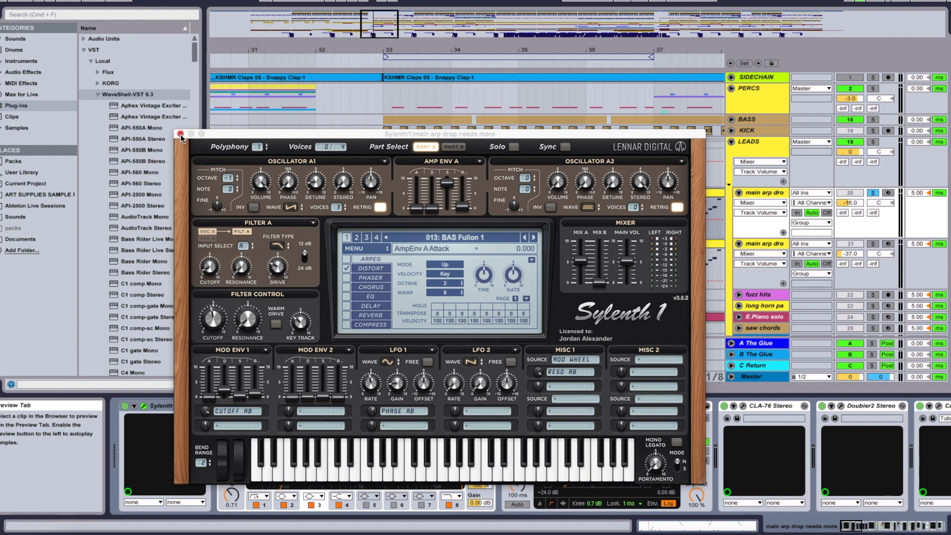
left_click(180, 134)
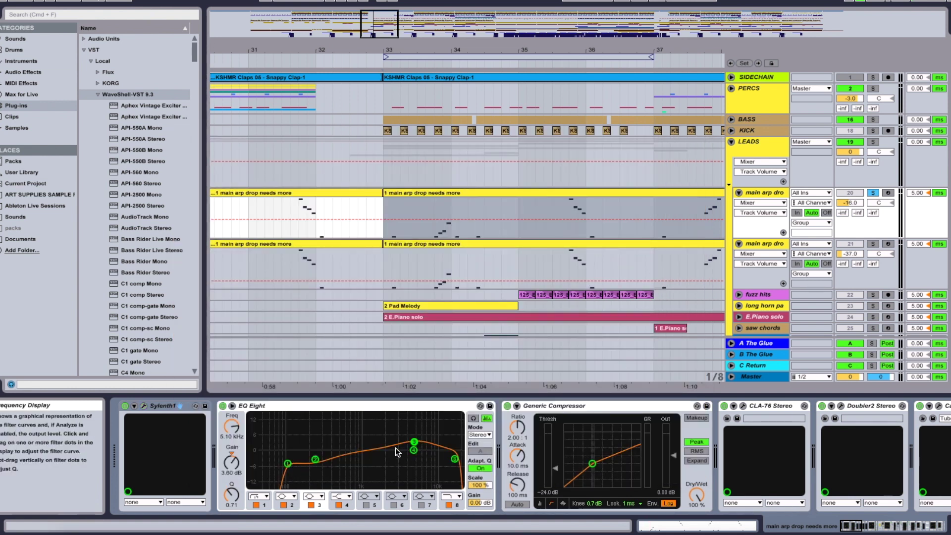
Examine the first main arp track's effects from Generic Compressor through CLA-76, Doubler2, CamelCrusher and OTT to the second EQ Eight and Limiter
left_click(867, 528)
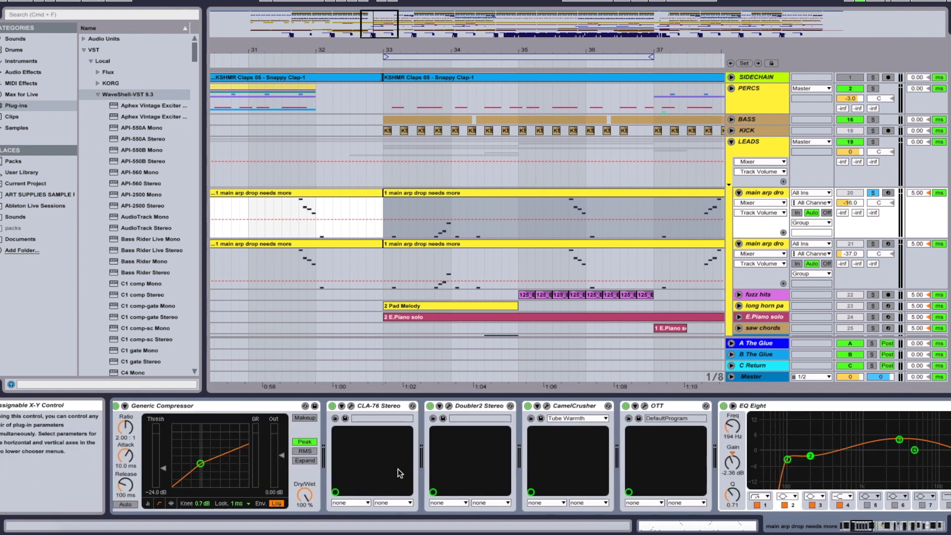
left_click(854, 527)
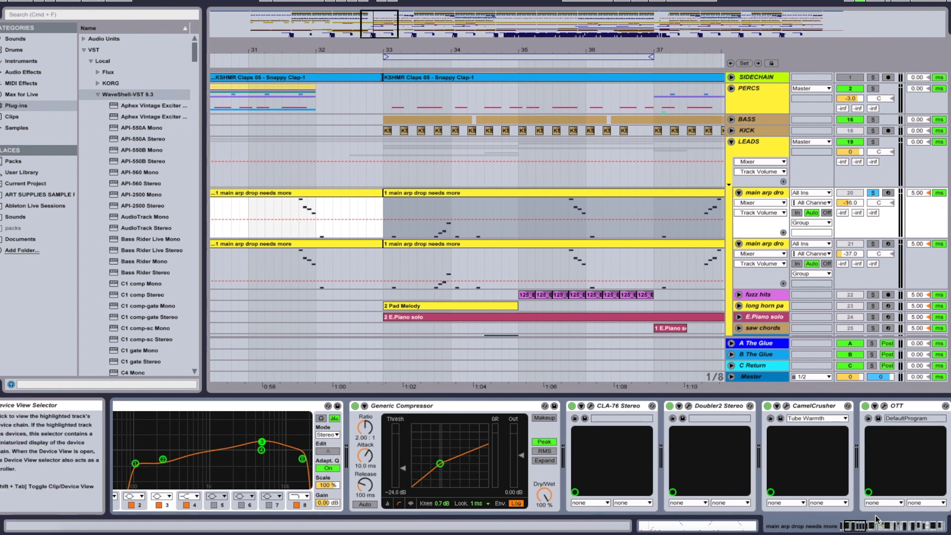
left_click(861, 525)
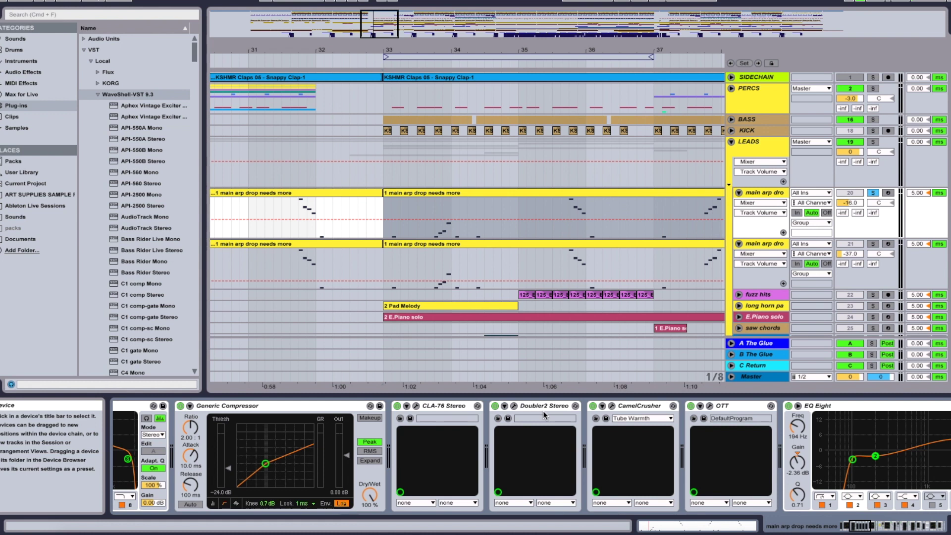
left_click(859, 532)
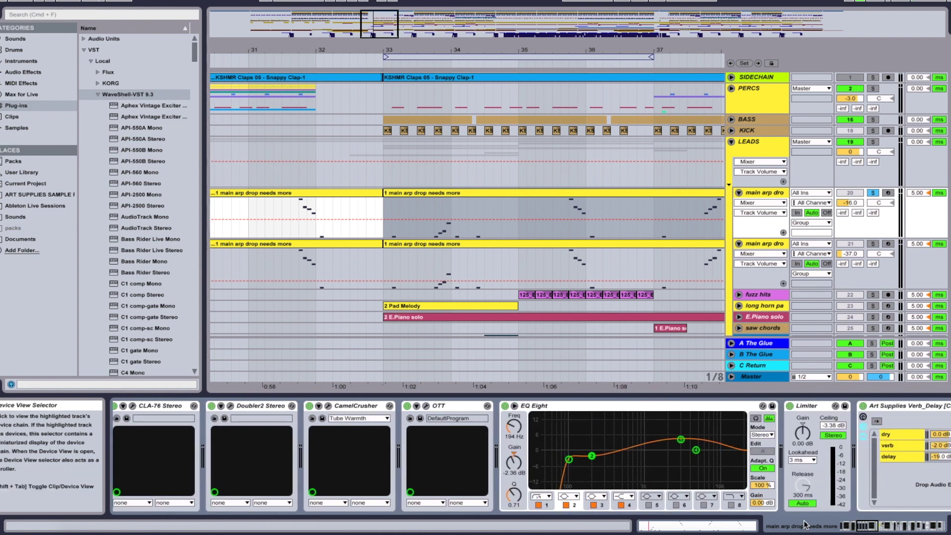
left_click(868, 528)
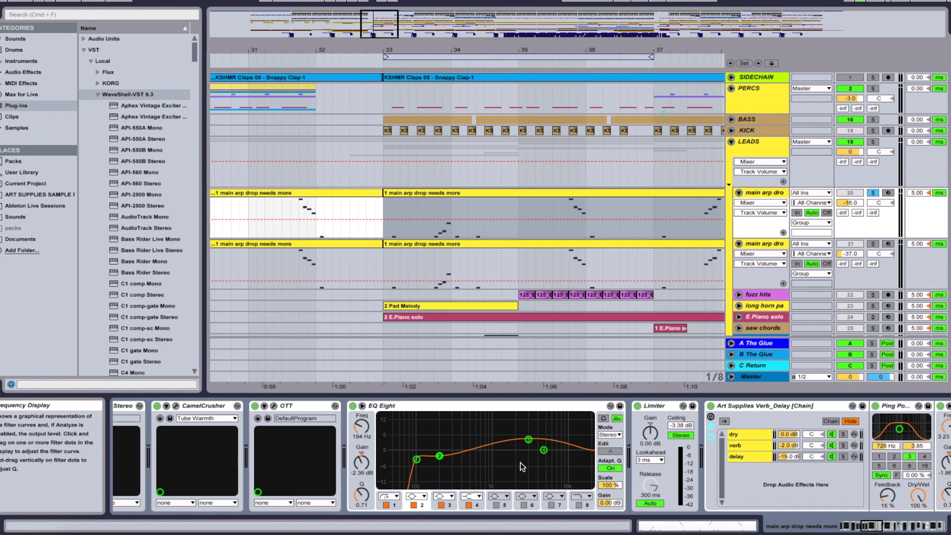
Examine the devices on the dry and verb chains of the Art Supplies Verb_Delay rack
left_click(884, 526)
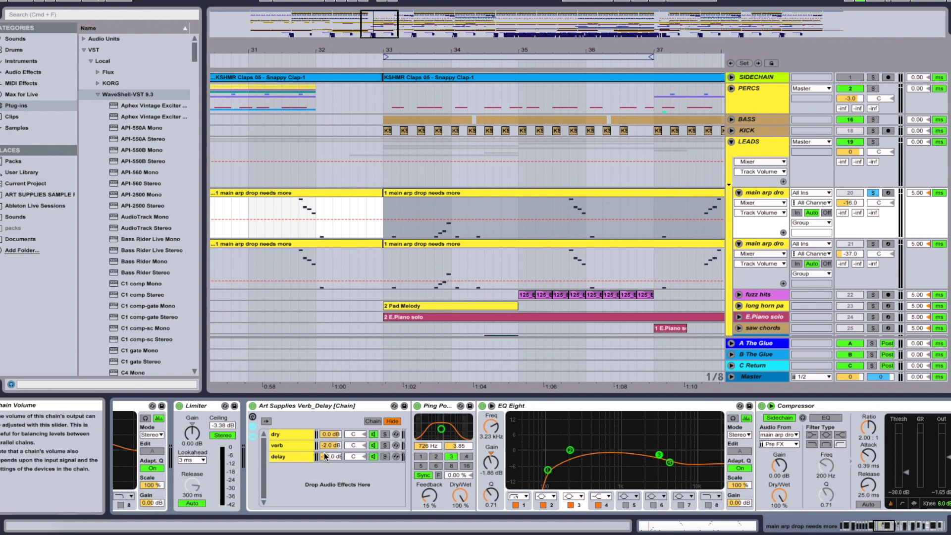
left_click(283, 435)
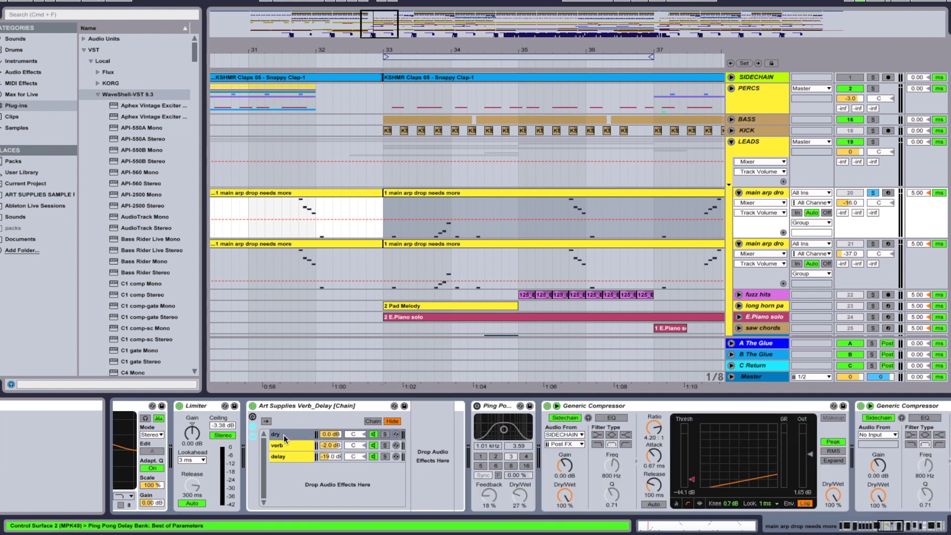
left_click(295, 446)
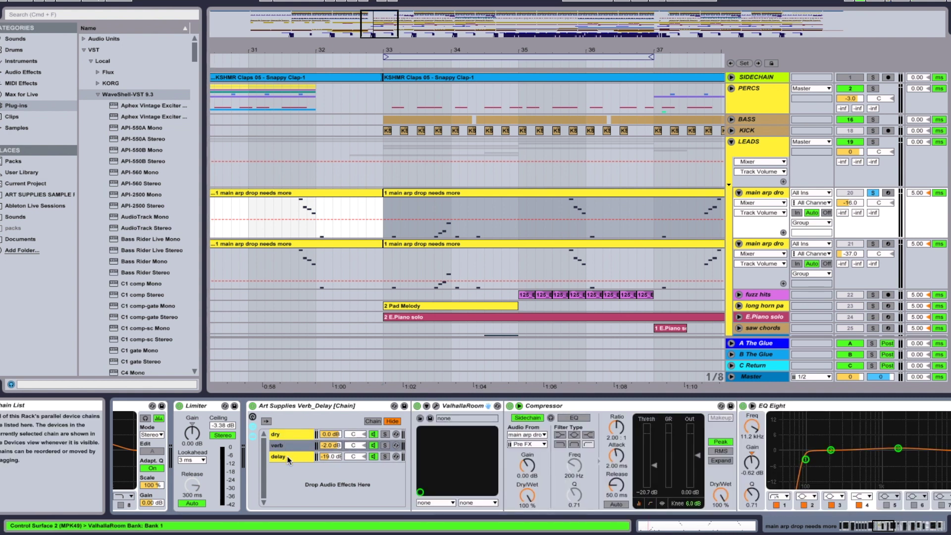